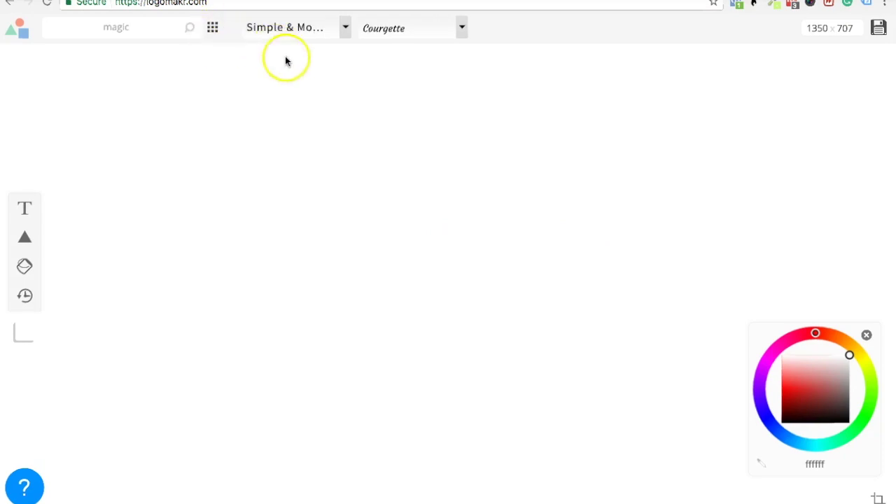
{"action": "left_click", "coordinate": [316, 134]}
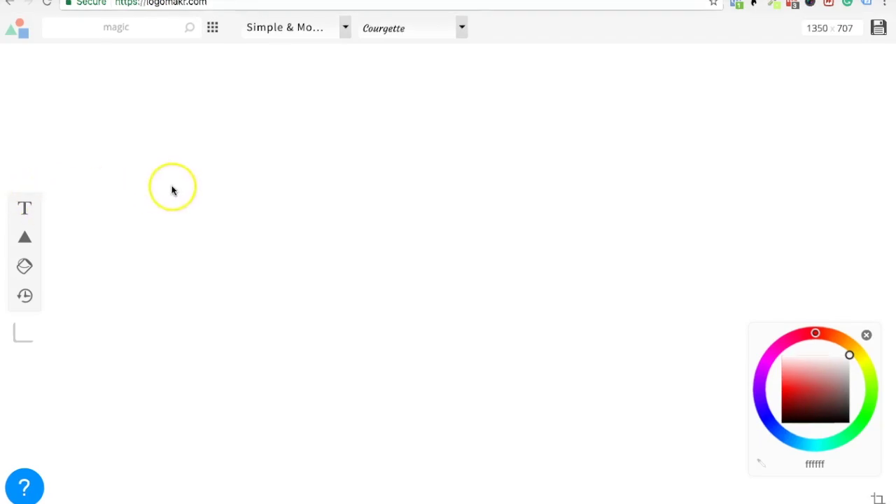
{"action": "left_click", "coordinate": [224, 225]}
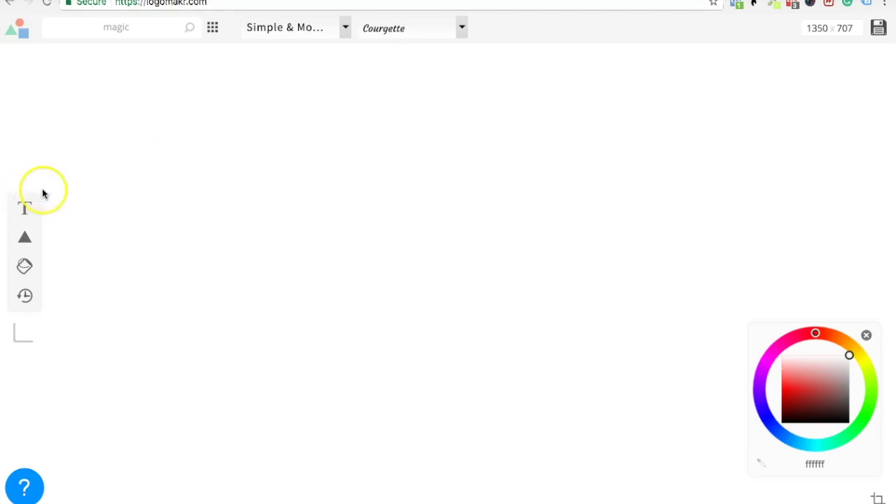
Add a text object reading "Magic Logo" to the canvas.
{"action": "left_click", "coordinate": [25, 212]}
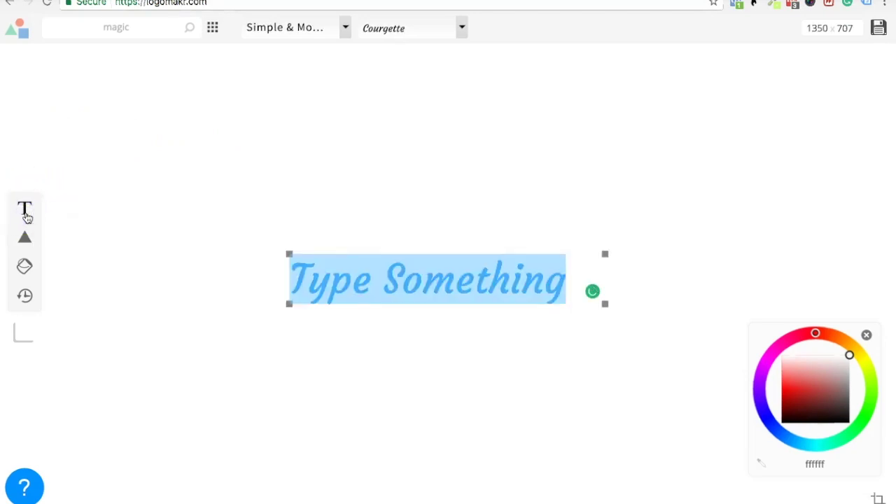
{"action": "type", "text": "Magi"}
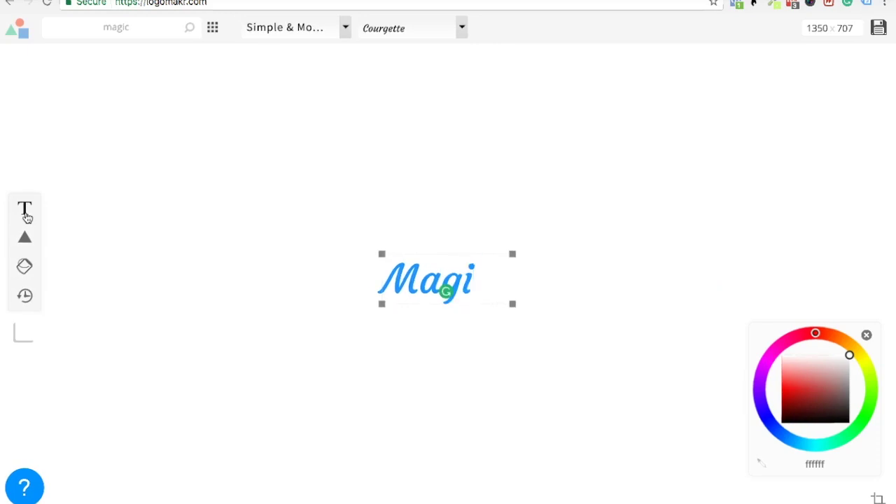
{"action": "type", "text": "c "}
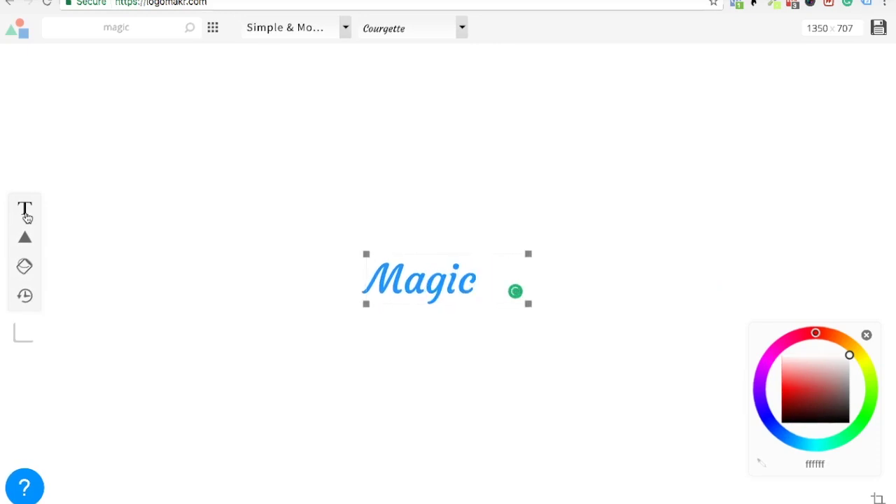
{"action": "type", "text": "Logo"}
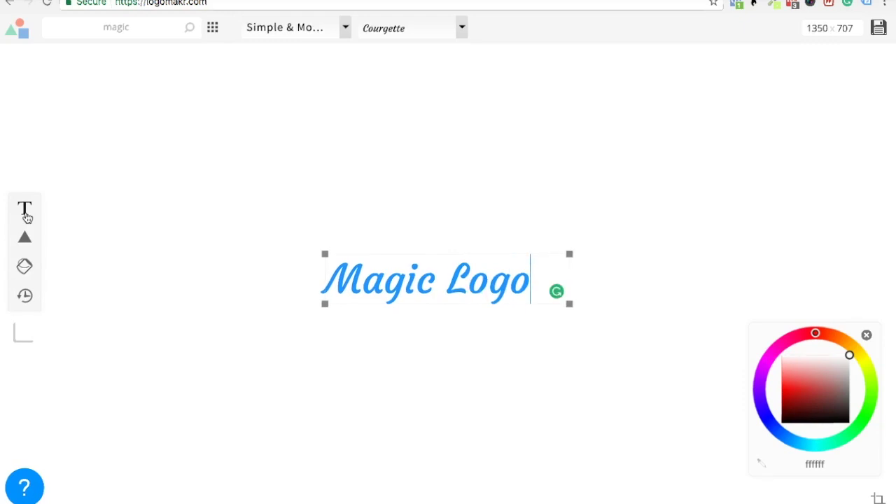
{"action": "left_click", "coordinate": [311, 193]}
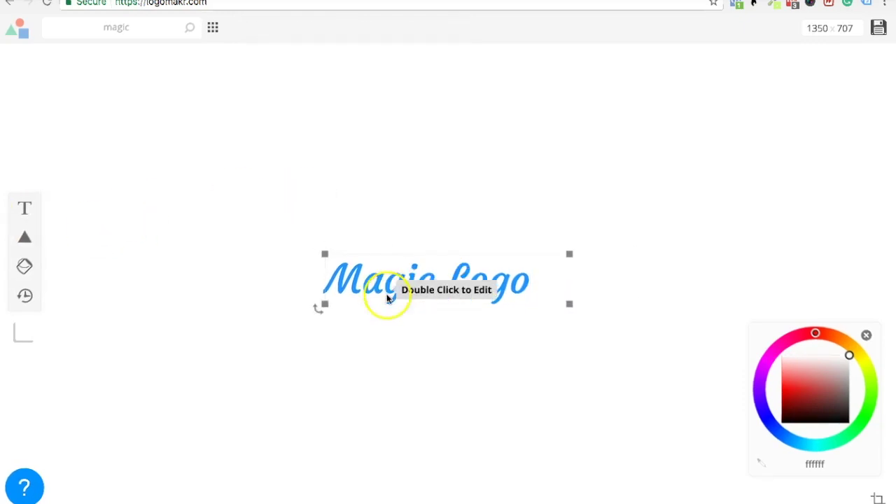
Look through the fonts available for the Magic Logo text, keeping Courgette.
{"action": "left_click", "coordinate": [389, 297]}
{"action": "left_click", "coordinate": [396, 28]}
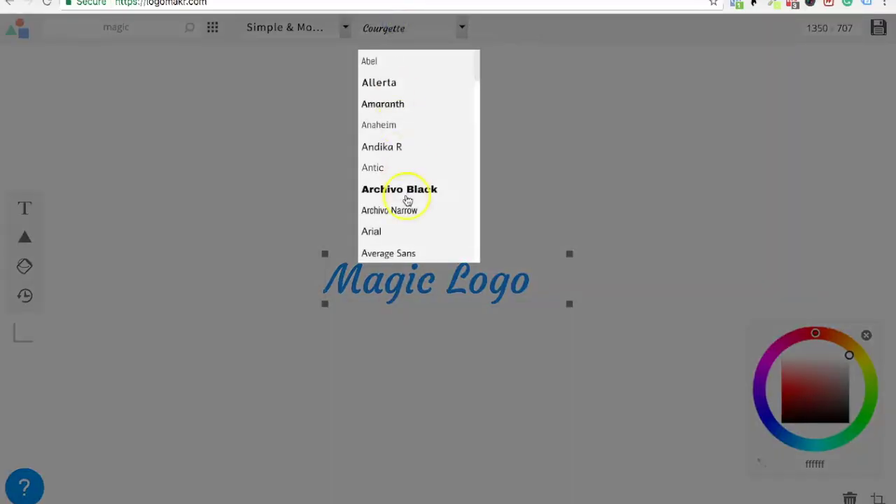
{"action": "left_click", "coordinate": [544, 119]}
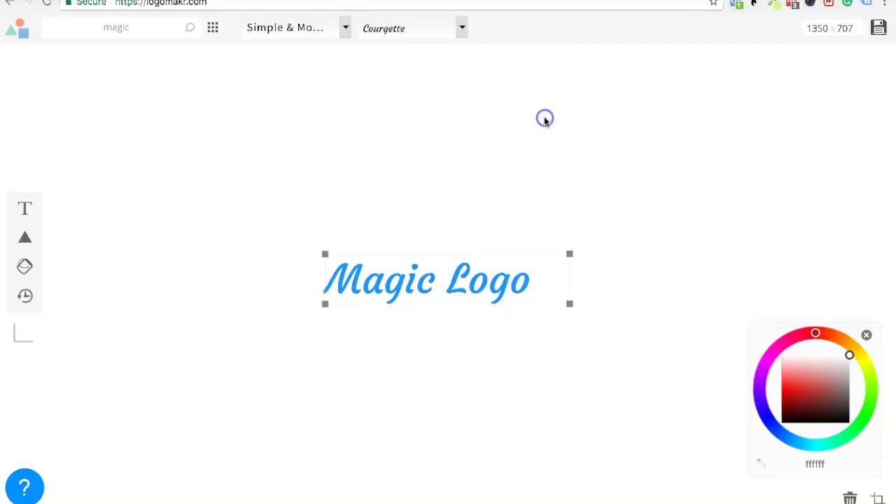
{"action": "left_click", "coordinate": [553, 196]}
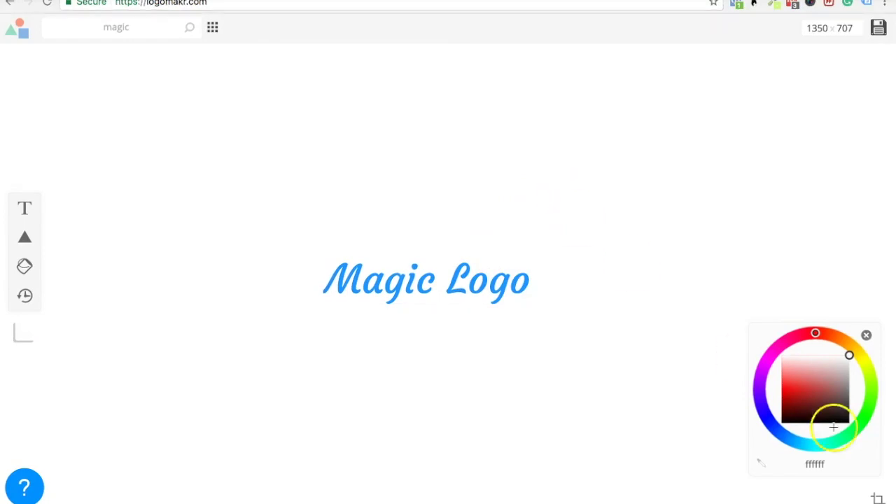
Try to recolour the Magic Logo text green (00ff23) with only its text box selected.
{"action": "left_click", "coordinate": [514, 287]}
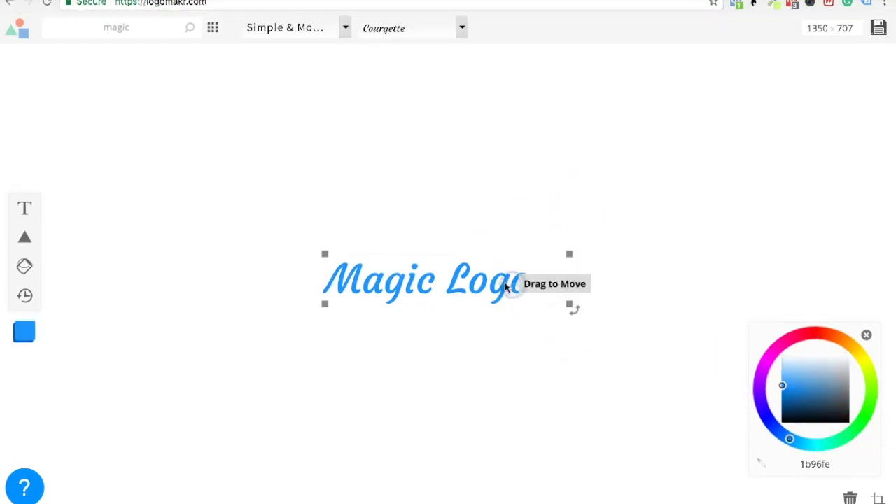
{"action": "left_click_drag", "start_coordinate": [858, 425], "coordinate": [861, 424]}
{"action": "left_click", "coordinate": [821, 380]}
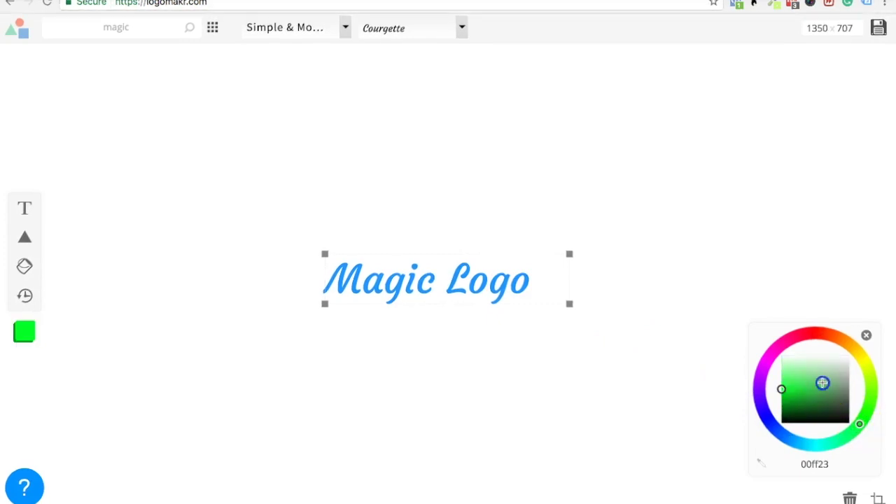
{"action": "left_click", "coordinate": [663, 304]}
Recolour all the characters of the Magic Logo text bright green (49ff00) and enlarge the text to about one and a half times its size.
{"action": "left_click", "coordinate": [534, 284]}
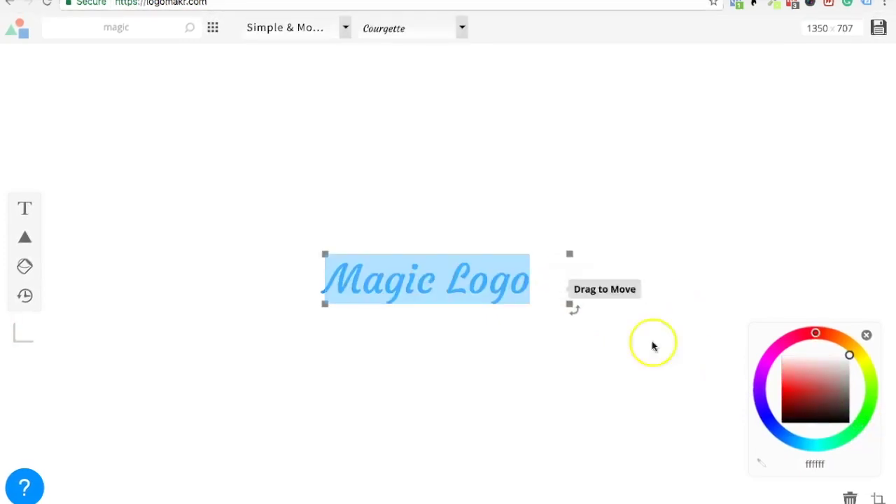
{"action": "left_click", "coordinate": [864, 420]}
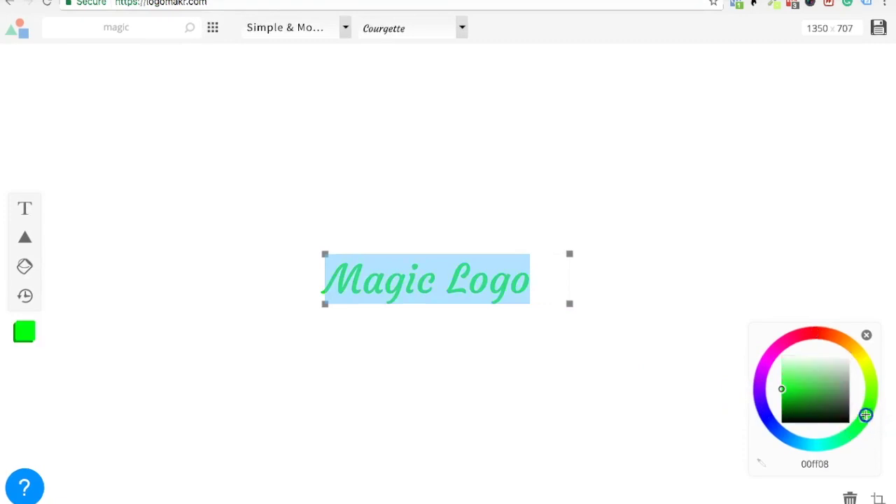
{"action": "left_click_drag", "start_coordinate": [866, 415], "coordinate": [872, 401]}
{"action": "left_click", "coordinate": [669, 280]}
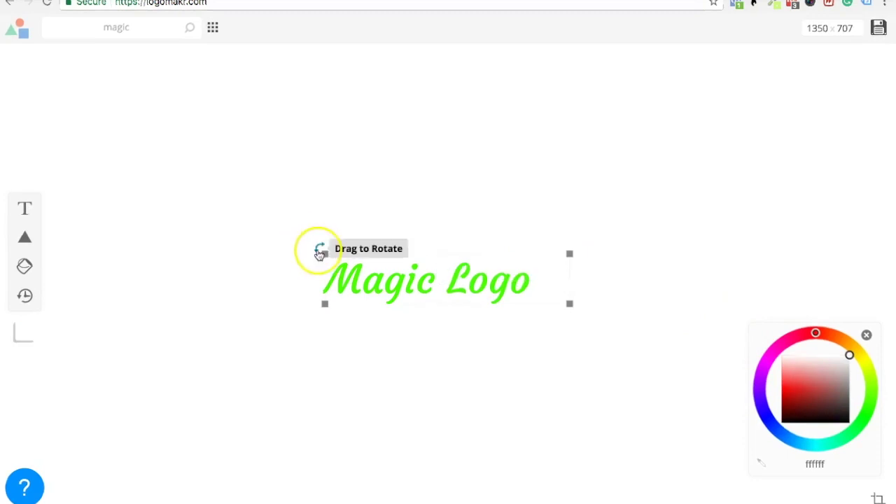
{"action": "left_click_drag", "start_coordinate": [570, 252], "coordinate": [709, 220]}
{"action": "left_click", "coordinate": [590, 182]}
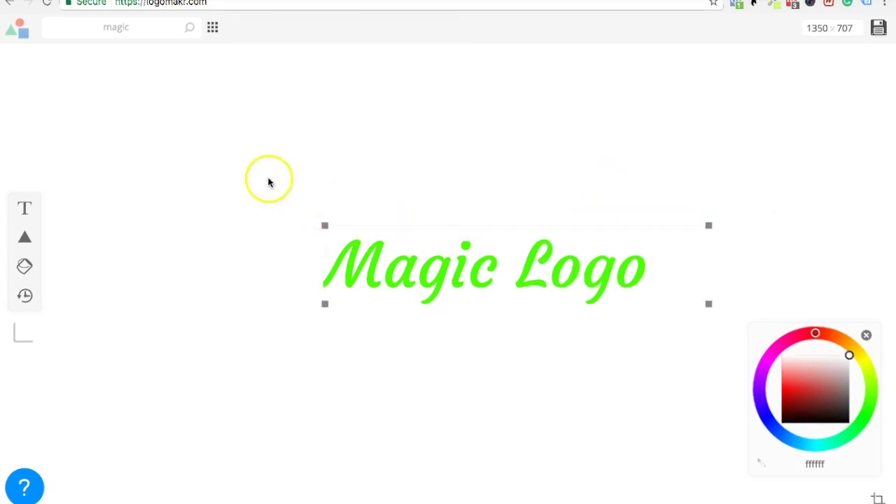
Try the top hat and wand icon from the "magic" graphics search at a reduced size beside the text, and delete it.
{"action": "left_click_drag", "start_coordinate": [136, 30], "coordinate": [64, 29]}
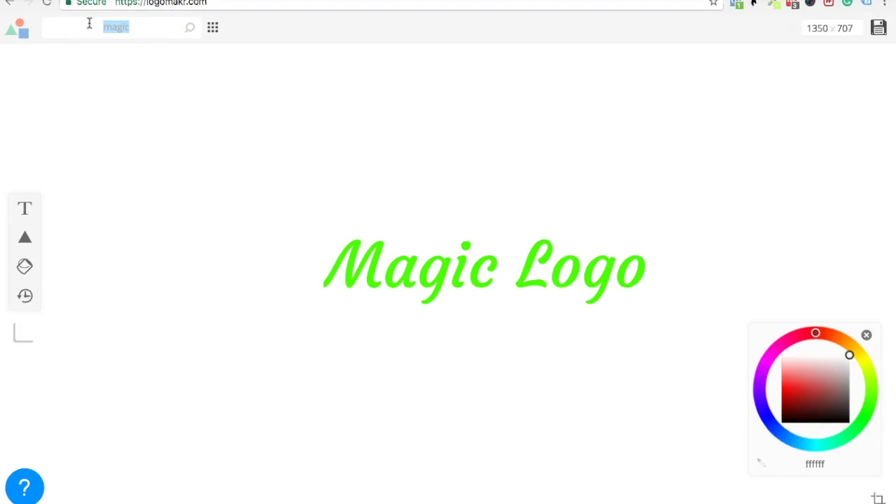
{"action": "key", "text": "Return"}
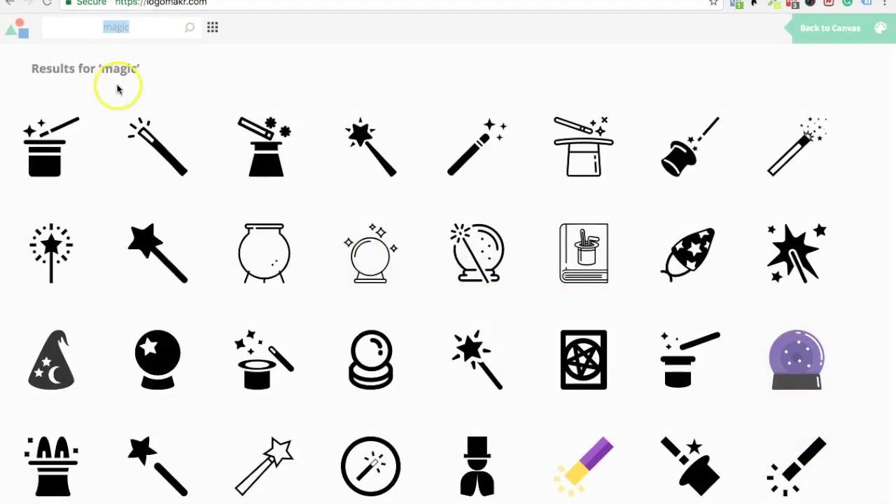
{"action": "left_click", "coordinate": [54, 154]}
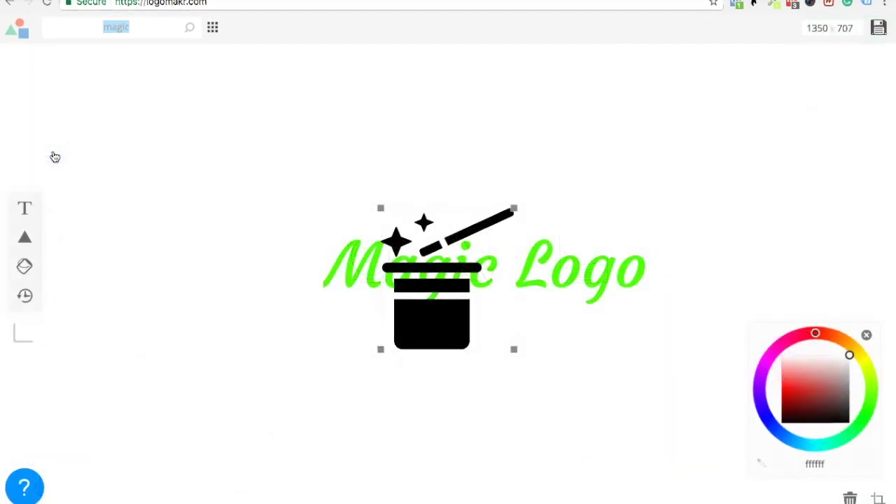
{"action": "left_click_drag", "start_coordinate": [440, 315], "coordinate": [276, 256]}
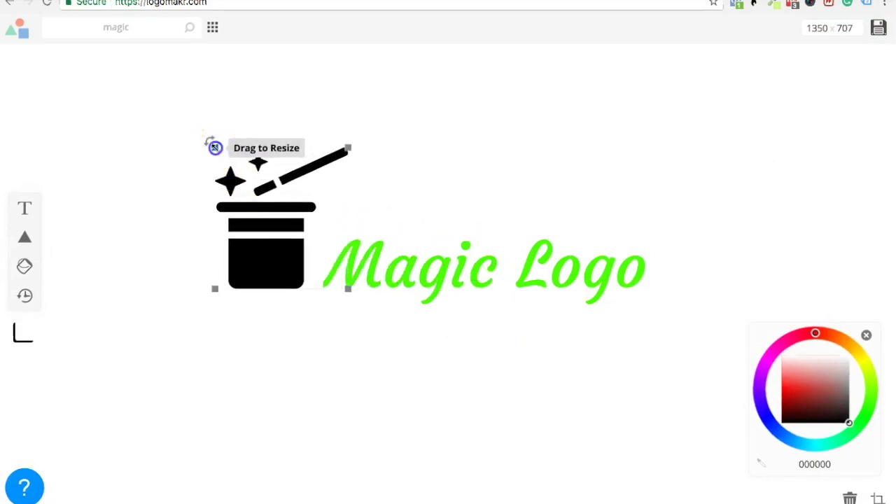
{"action": "left_click_drag", "start_coordinate": [214, 146], "coordinate": [250, 226]}
{"action": "left_click", "coordinate": [285, 243]}
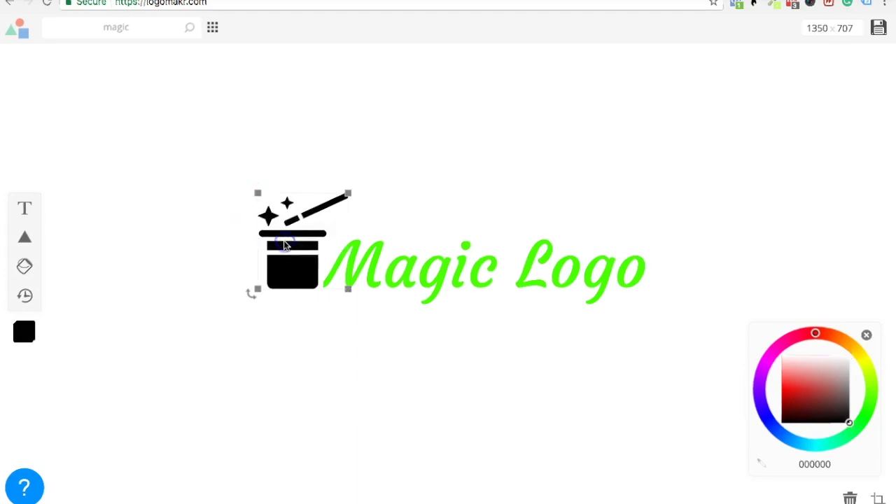
{"action": "key", "text": "Delete"}
{"action": "left_click", "coordinate": [278, 217]}
Insert the solid wand icon with sparkle rays from the "magic" graphics and arrange it to the left of the Magic Logo text.
{"action": "left_click", "coordinate": [157, 29]}
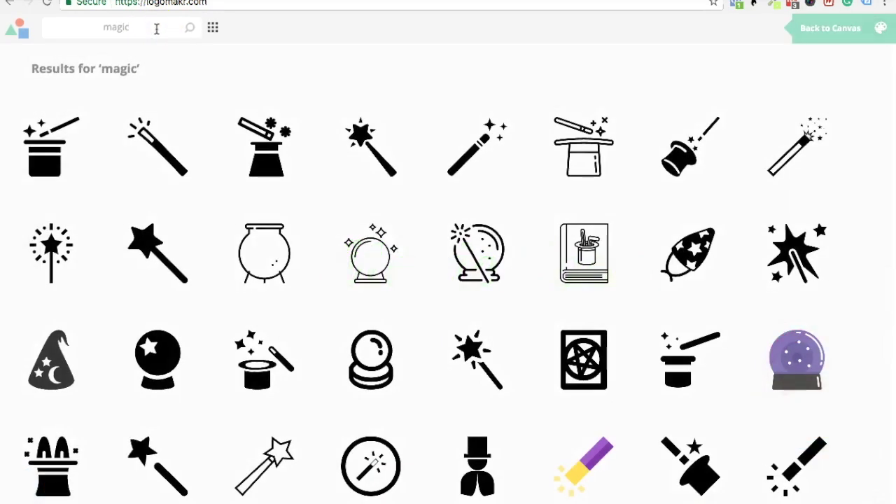
{"action": "left_click", "coordinate": [170, 143]}
{"action": "left_click_drag", "start_coordinate": [468, 283], "coordinate": [559, 270]}
{"action": "left_click_drag", "start_coordinate": [494, 306], "coordinate": [341, 256]}
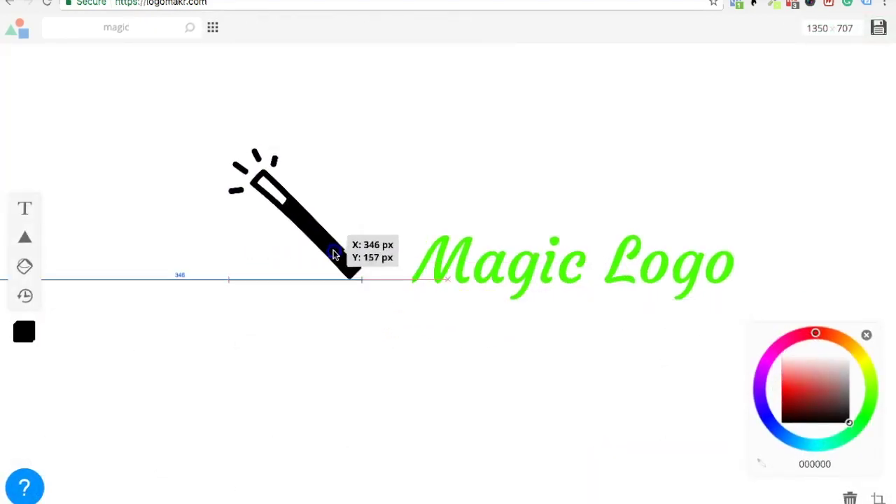
{"action": "left_click_drag", "start_coordinate": [432, 258], "coordinate": [419, 240]}
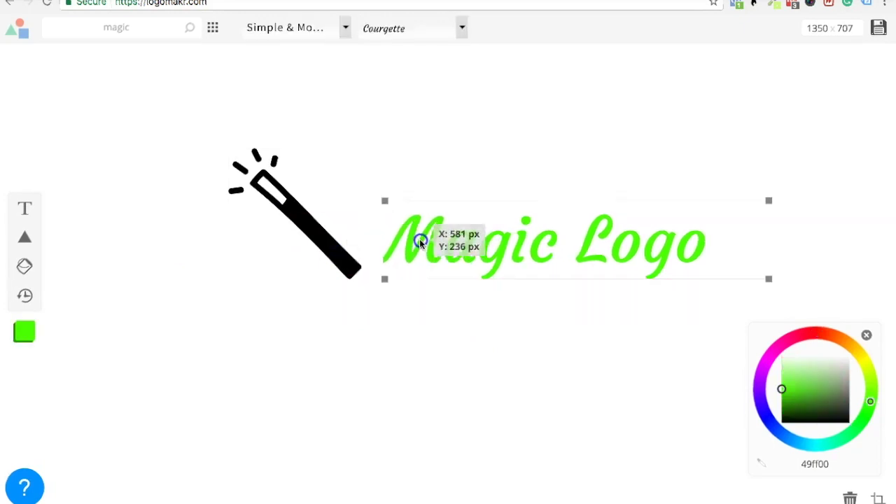
Shrink the wand icon to a little over half its size and align it vertically beside the text.
{"action": "left_click", "coordinate": [262, 174]}
{"action": "left_click_drag", "start_coordinate": [229, 147], "coordinate": [285, 205]}
{"action": "left_click_drag", "start_coordinate": [309, 237], "coordinate": [311, 221]}
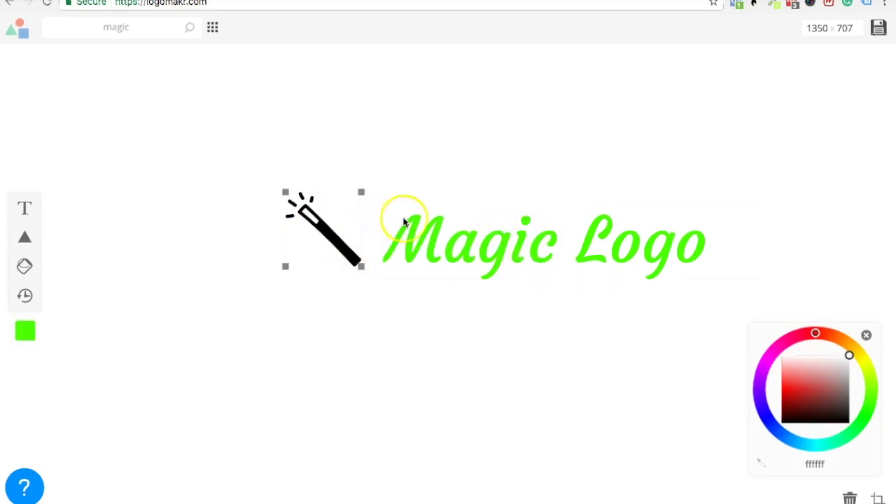
Examine the hex colour codes of the Magic Logo text and the wand icon.
{"action": "left_click", "coordinate": [500, 247]}
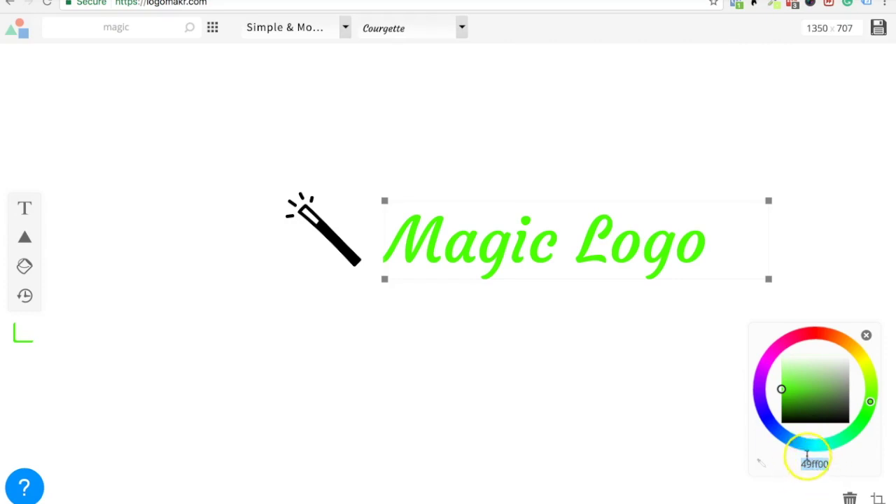
{"action": "double_click", "coordinate": [603, 217]}
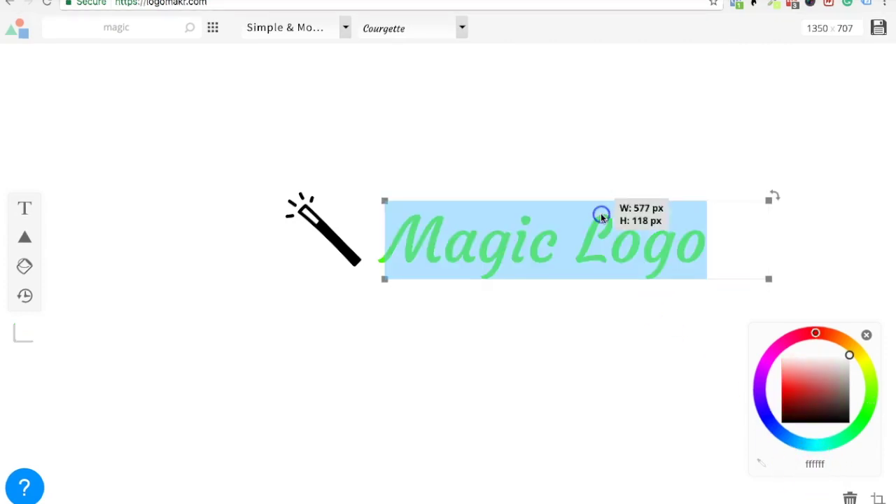
{"action": "left_click", "coordinate": [647, 218]}
{"action": "left_click", "coordinate": [790, 455]}
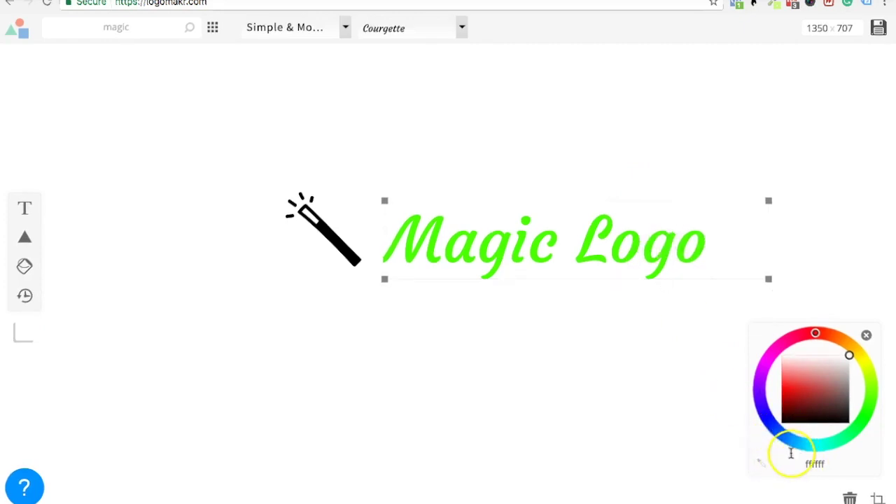
{"action": "double_click", "coordinate": [672, 260]}
{"action": "left_click", "coordinate": [704, 444]}
{"action": "left_click", "coordinate": [809, 490]}
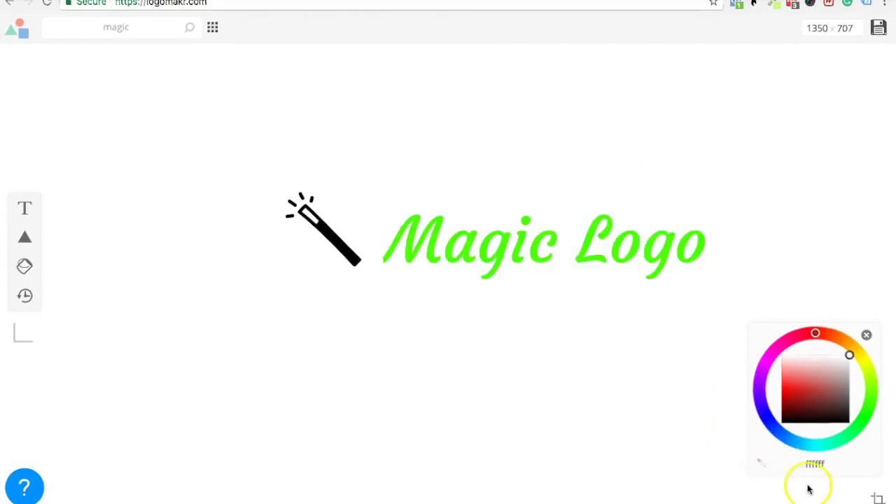
{"action": "left_click", "coordinate": [355, 255]}
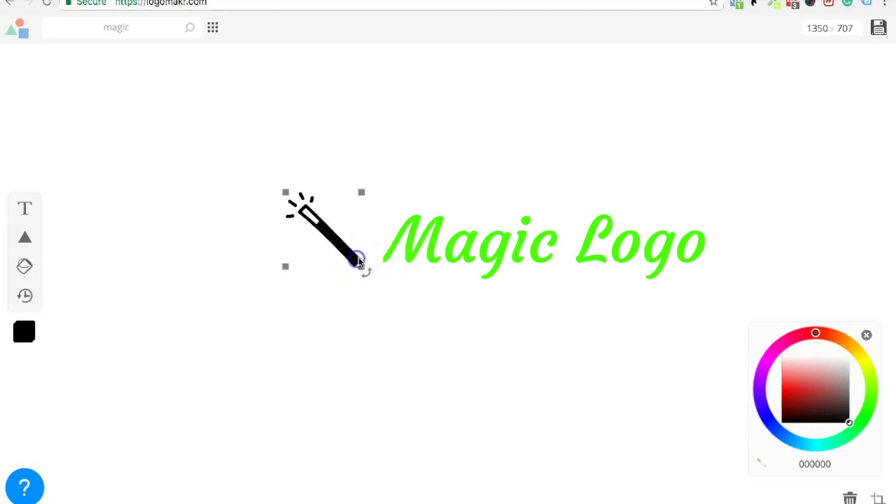
{"action": "left_click", "coordinate": [462, 158]}
Select the wand icon and Magic Logo text together and move them left to centre the logo on the canvas.
{"action": "left_click_drag", "start_coordinate": [664, 122], "coordinate": [271, 292]}
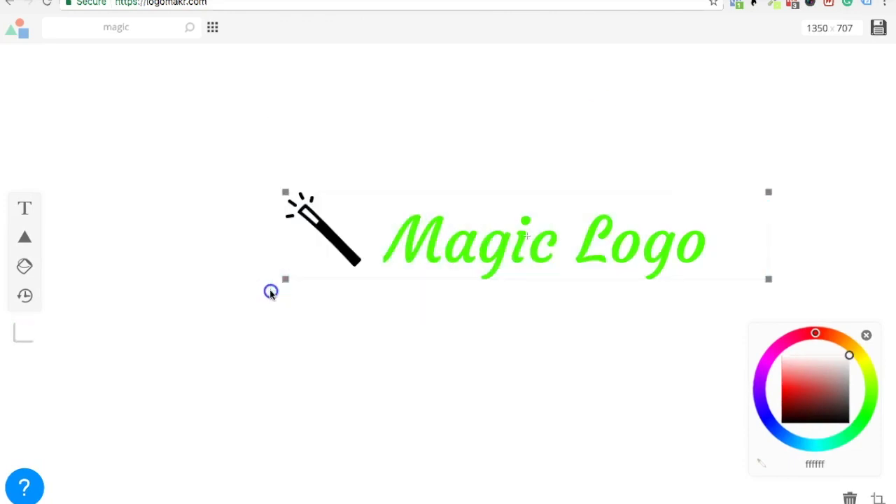
{"action": "left_click_drag", "start_coordinate": [416, 276], "coordinate": [299, 274]}
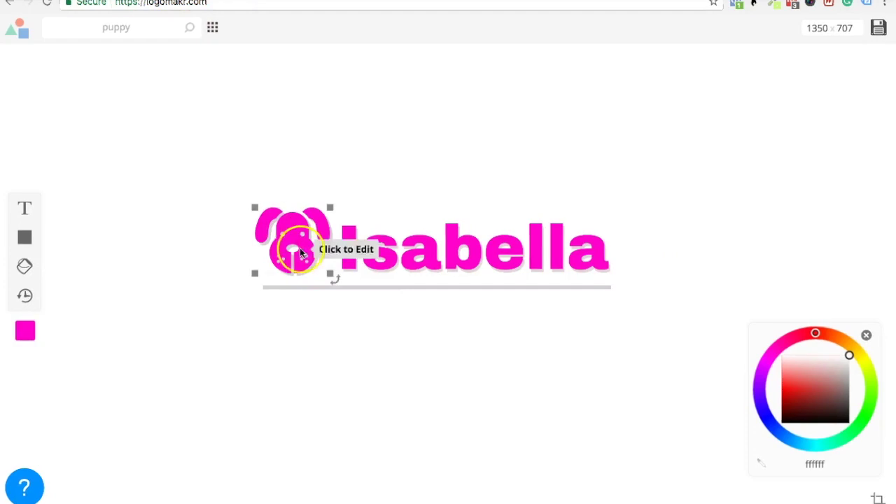
{"action": "left_click", "coordinate": [378, 272]}
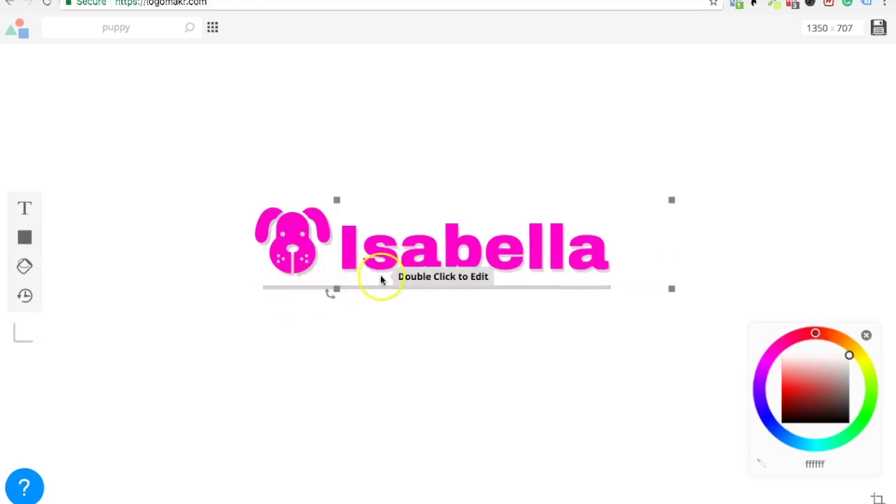
{"action": "left_click", "coordinate": [317, 243]}
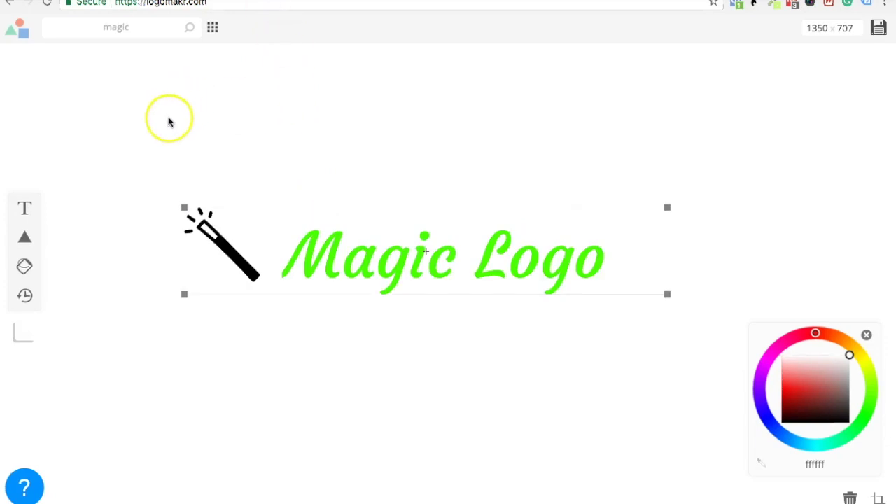
Copy the wand icon and Magic Logo text together, paste a duplicate, and move one set just above the other.
{"action": "left_click_drag", "start_coordinate": [159, 168], "coordinate": [592, 284]}
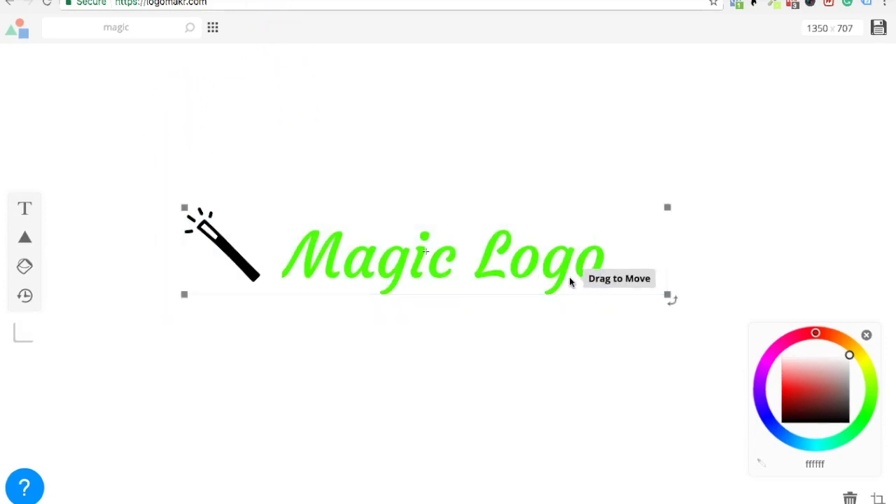
{"action": "right_click", "coordinate": [569, 278]}
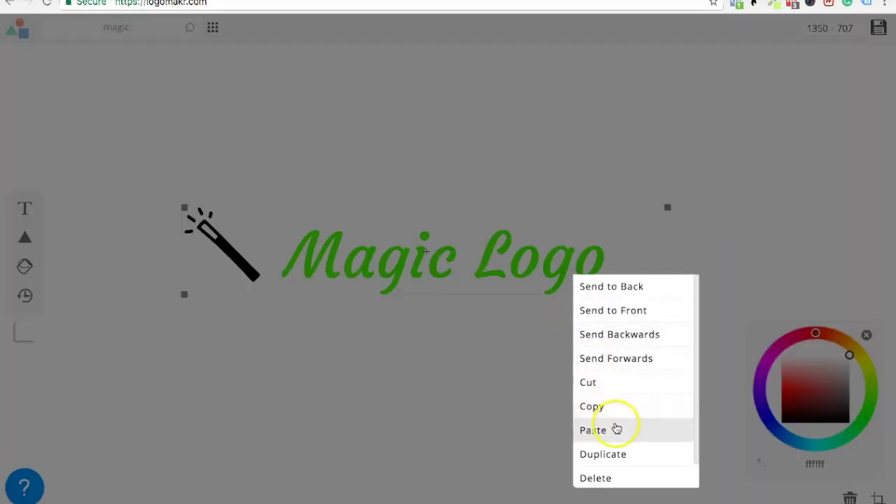
{"action": "left_click", "coordinate": [617, 411]}
{"action": "left_click", "coordinate": [494, 185]}
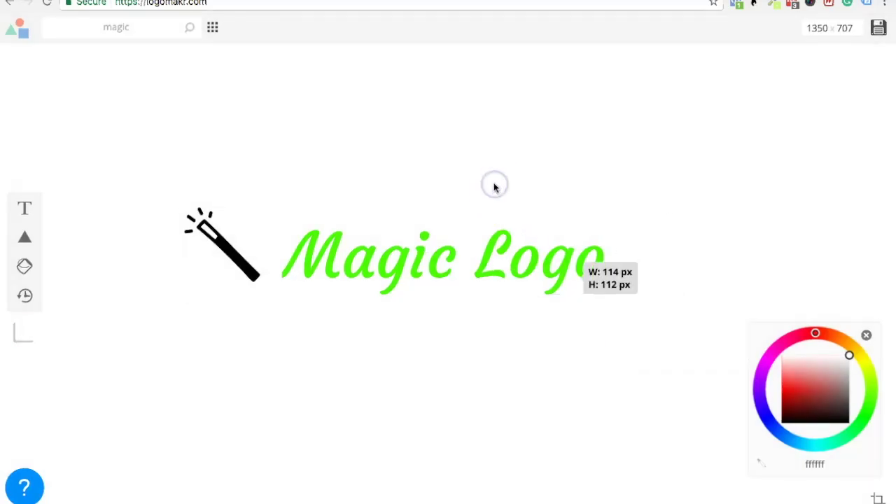
{"action": "left_click_drag", "start_coordinate": [483, 247], "coordinate": [485, 198]}
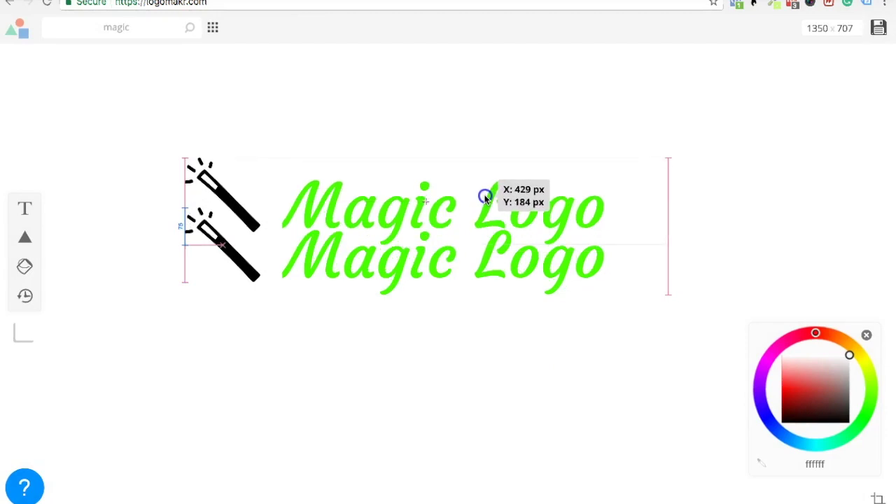
{"action": "key", "text": "ctrl+v"}
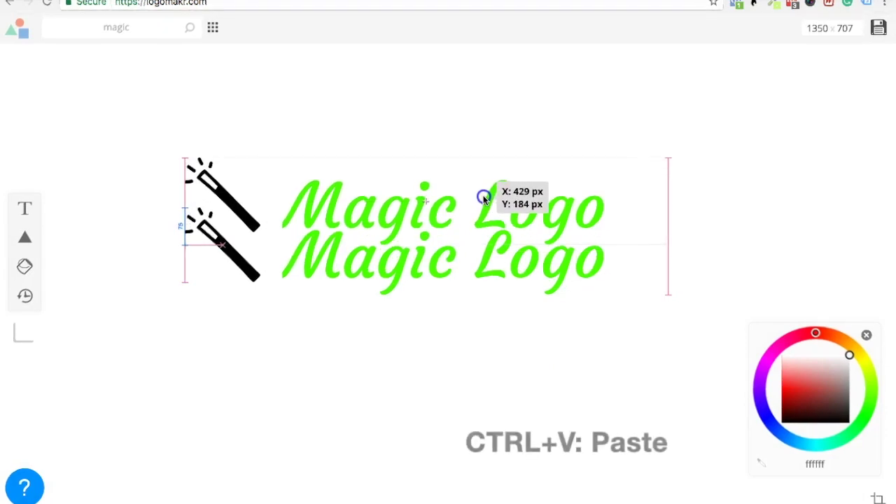
{"action": "left_click", "coordinate": [689, 302]}
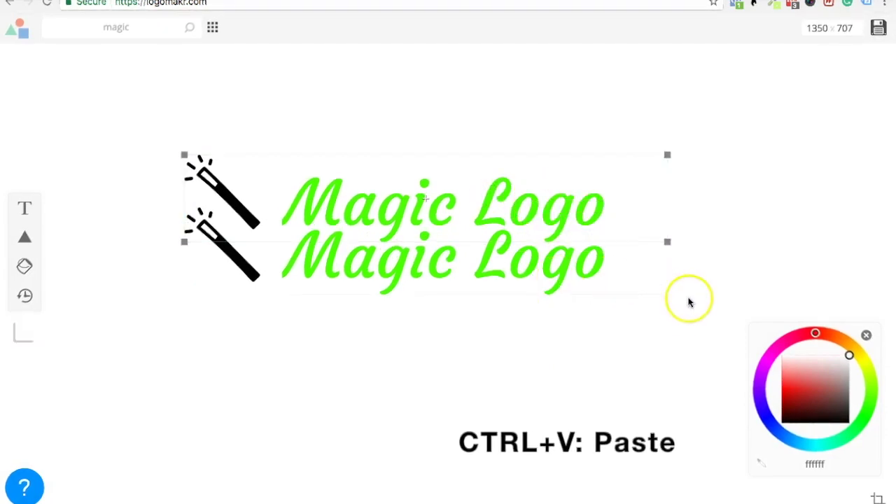
Move the lower wand and text set down clear of the upper one and recolour it light grey.
{"action": "left_click_drag", "start_coordinate": [678, 325], "coordinate": [209, 287]}
{"action": "left_click_drag", "start_coordinate": [118, 388], "coordinate": [644, 308]}
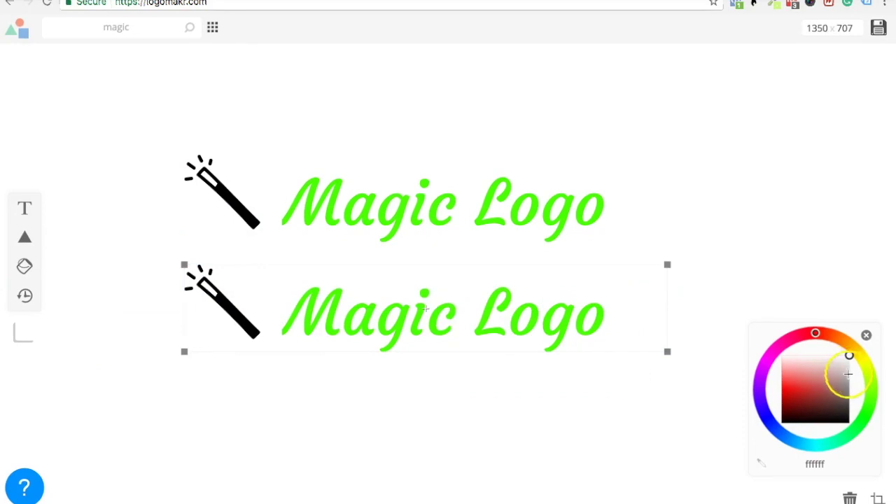
{"action": "left_click_drag", "start_coordinate": [840, 373], "coordinate": [843, 368]}
{"action": "left_click", "coordinate": [737, 236]}
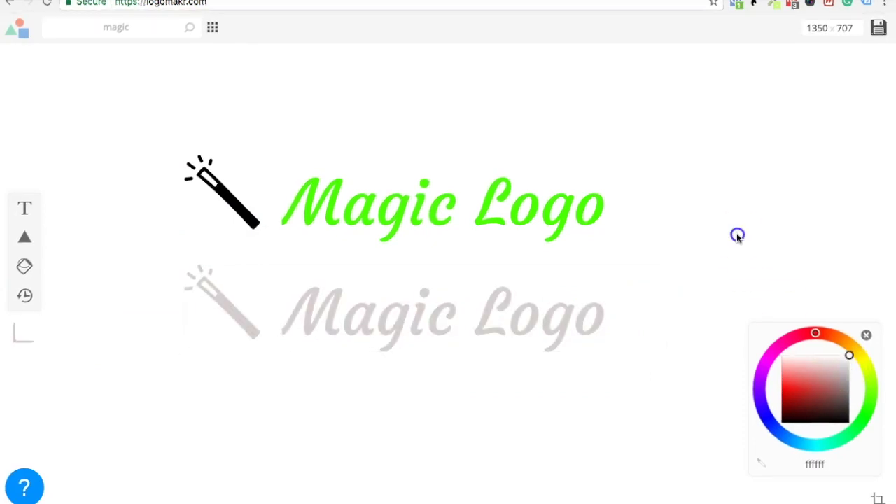
Move the green-and-black logo onto the grey copy, offset slightly up and to the left to form a drop shadow.
{"action": "left_click_drag", "start_coordinate": [704, 170], "coordinate": [225, 325]}
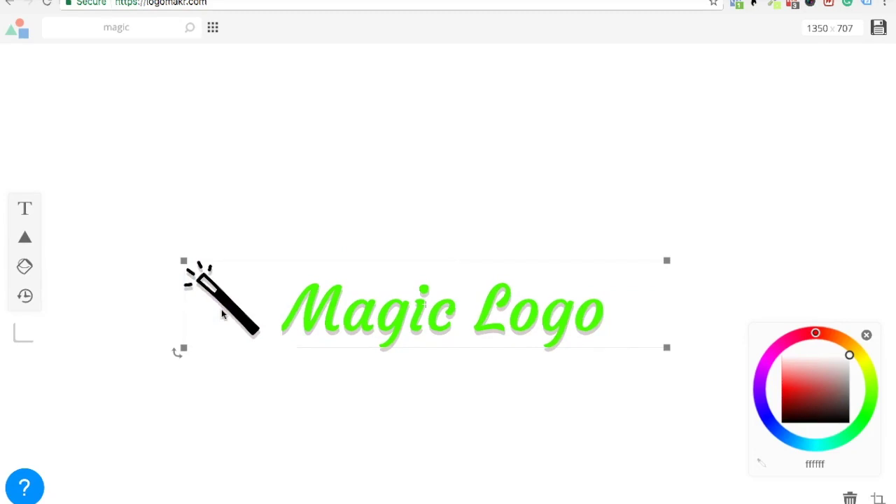
{"action": "key", "text": "Left"}
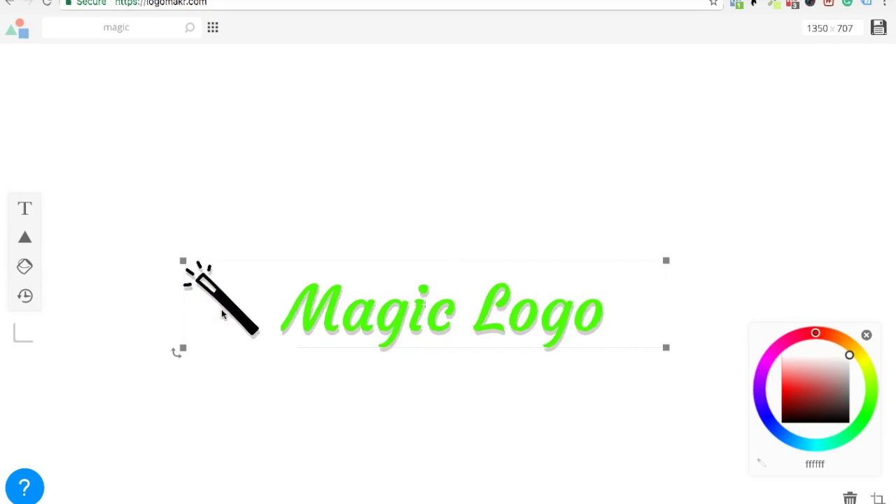
{"action": "left_click", "coordinate": [333, 178]}
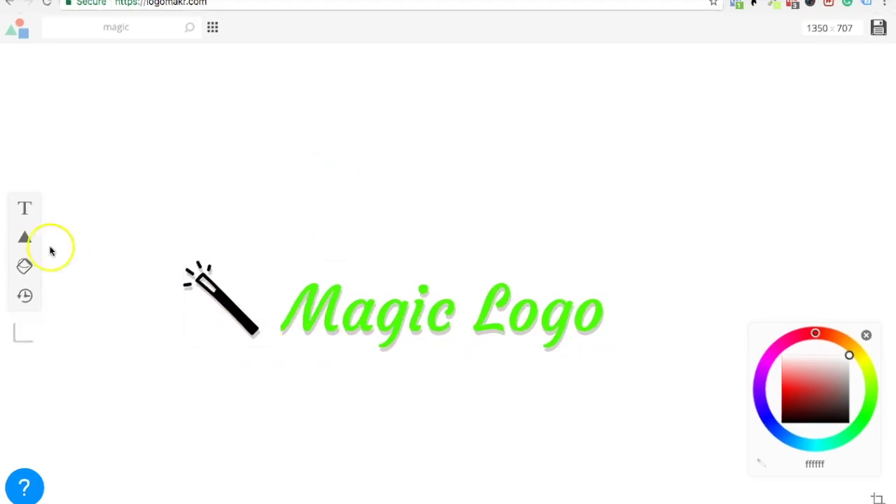
Select the whole logo with its grey shadow and move it up and slightly right to centre it on the canvas.
{"action": "left_click_drag", "start_coordinate": [119, 231], "coordinate": [519, 269]}
{"action": "left_click", "coordinate": [132, 206]}
{"action": "left_click", "coordinate": [125, 197]}
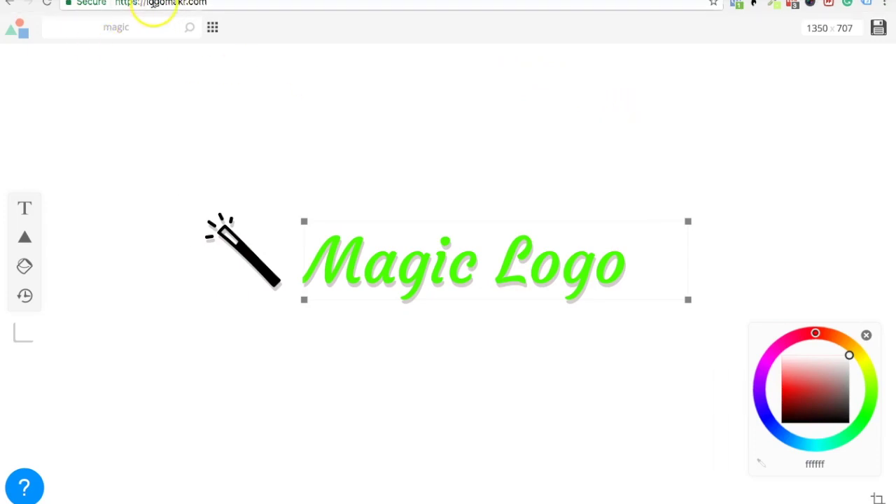
{"action": "left_click_drag", "start_coordinate": [146, 3], "coordinate": [213, 4]}
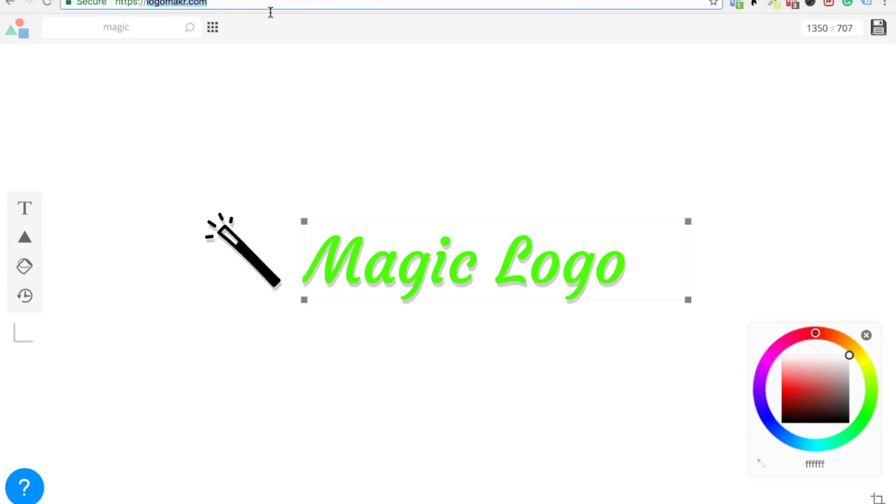
{"action": "left_click", "coordinate": [526, 41]}
{"action": "left_click", "coordinate": [671, 101]}
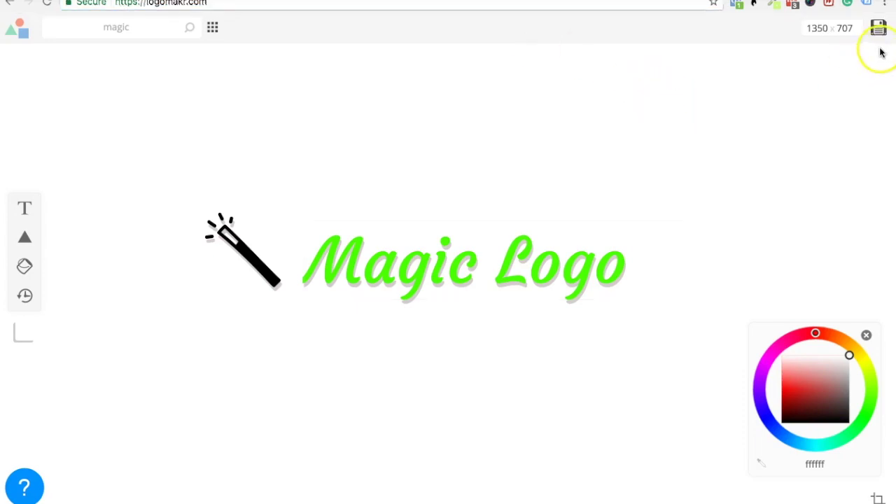